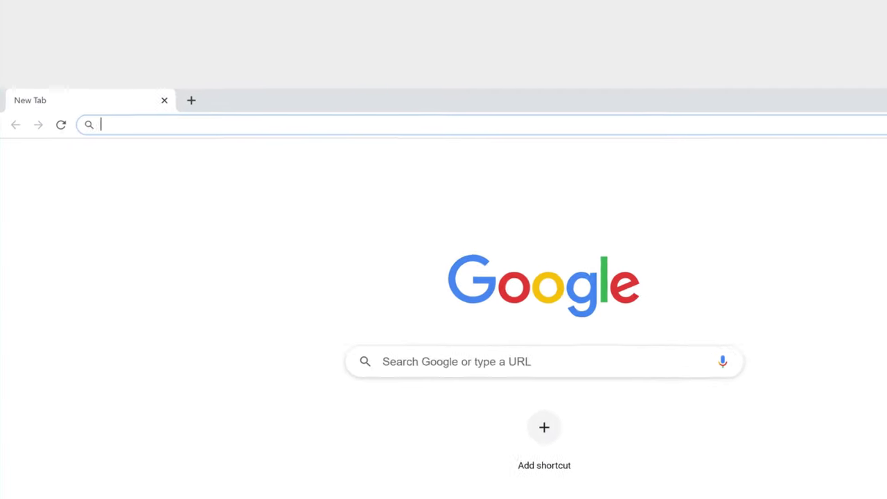
- Load find.synology.com in Chrome to locate the DS920+ Diskstation at 192.168.1.124
text(find.synology)
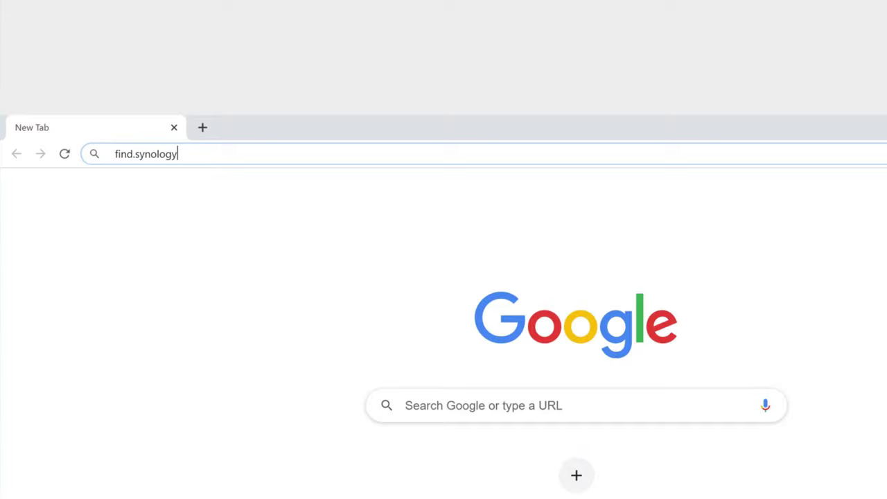
text(.com)
key(Return)
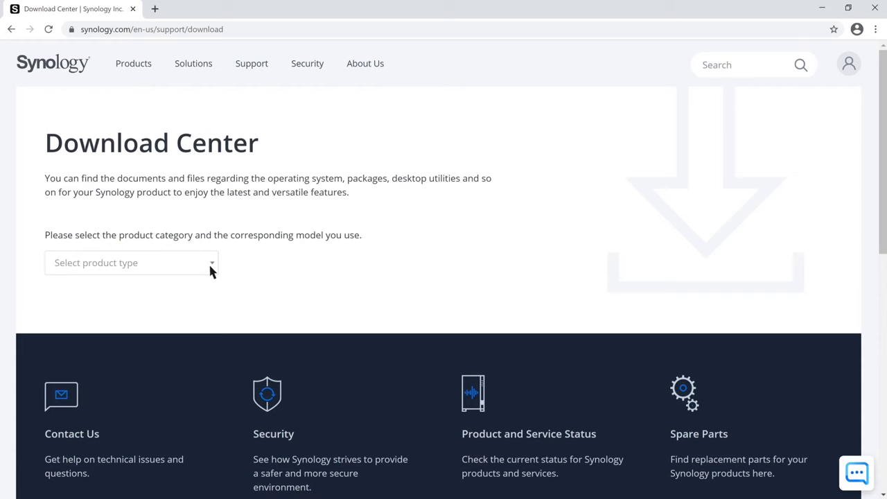
- Select NAS model DS920+ in Download Center and view its Desktop Utilities and Documents
click(209, 262)
click(210, 284)
click(399, 263)
text(D)
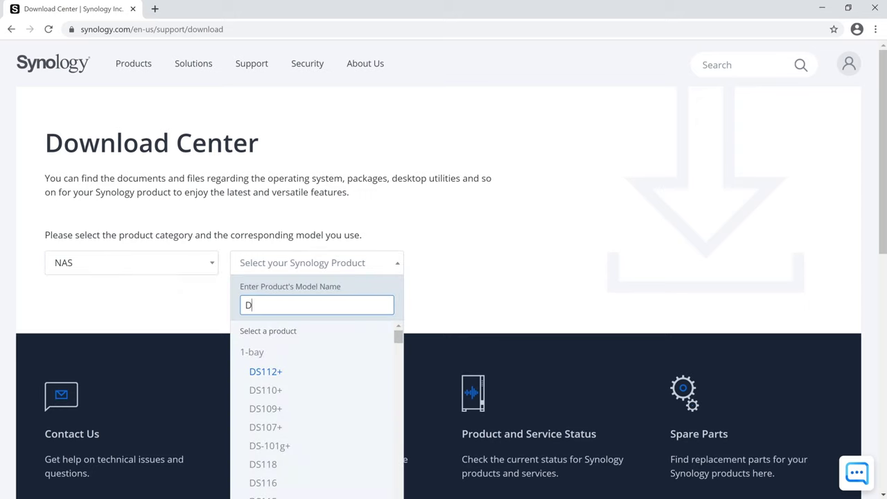
text(920)
key(Return)
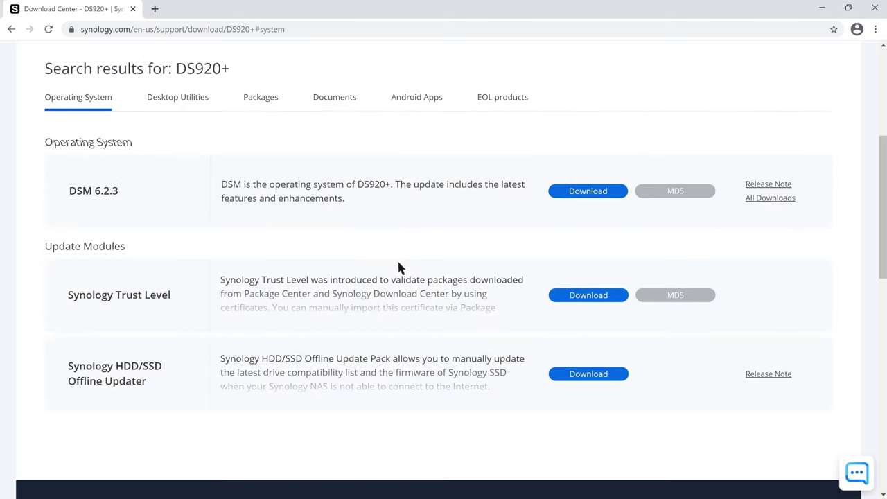
click(204, 98)
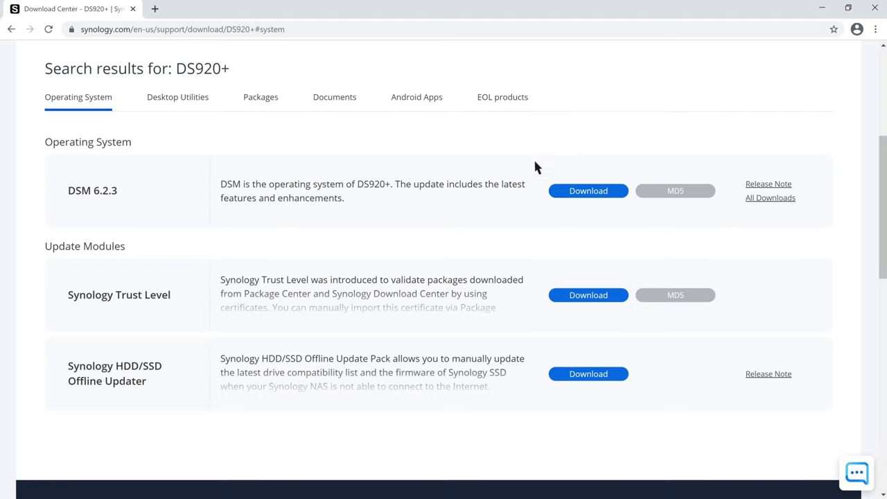
click(357, 102)
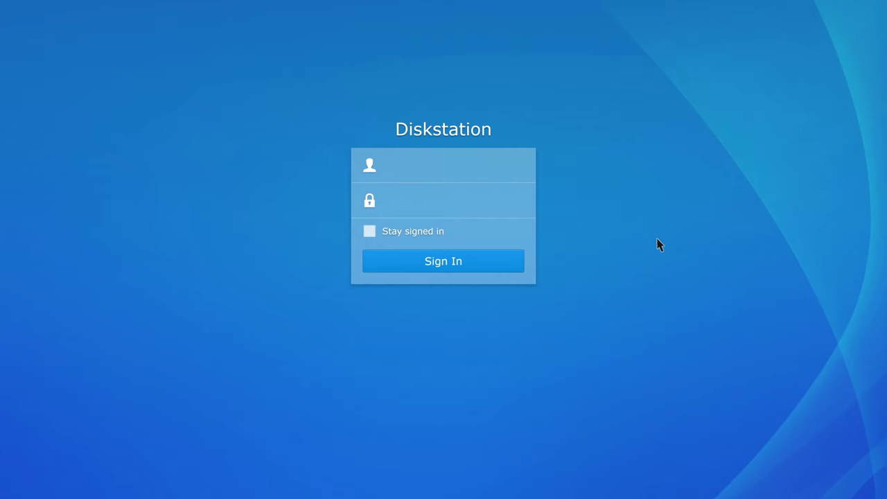
- Sign in as admin and submit a new, stronger password with confirmation
click(388, 172)
text(admin)
click(477, 263)
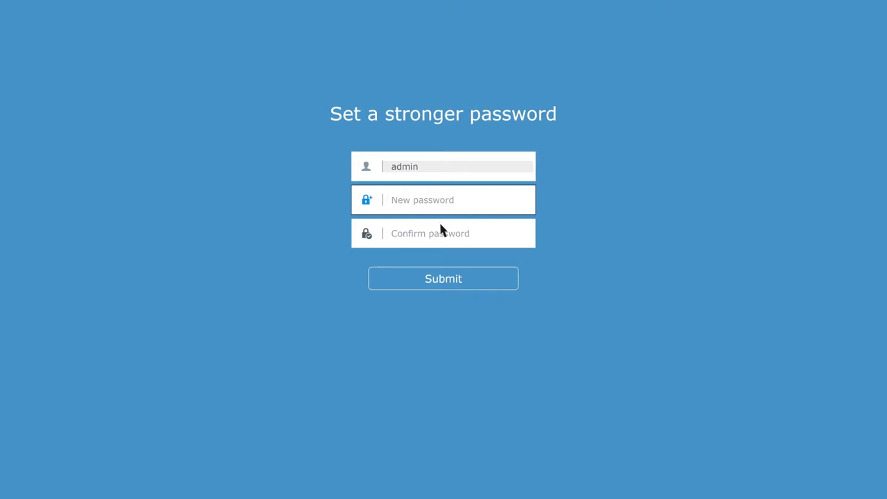
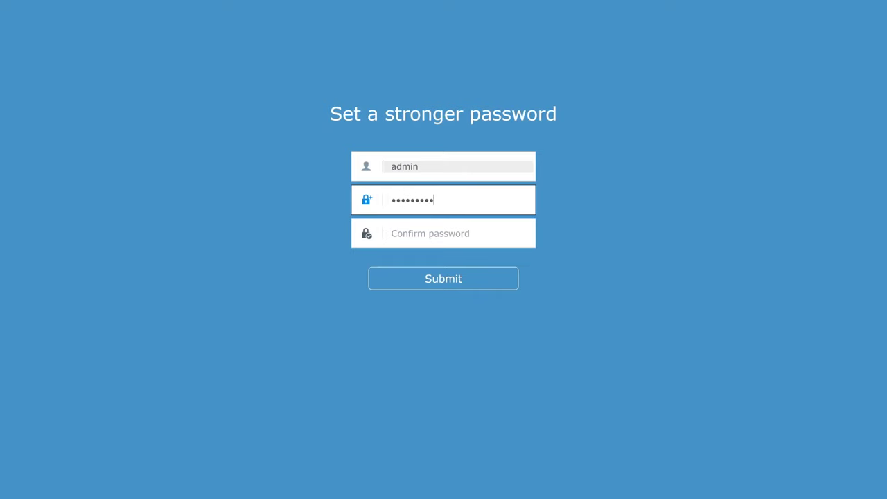
click(446, 222)
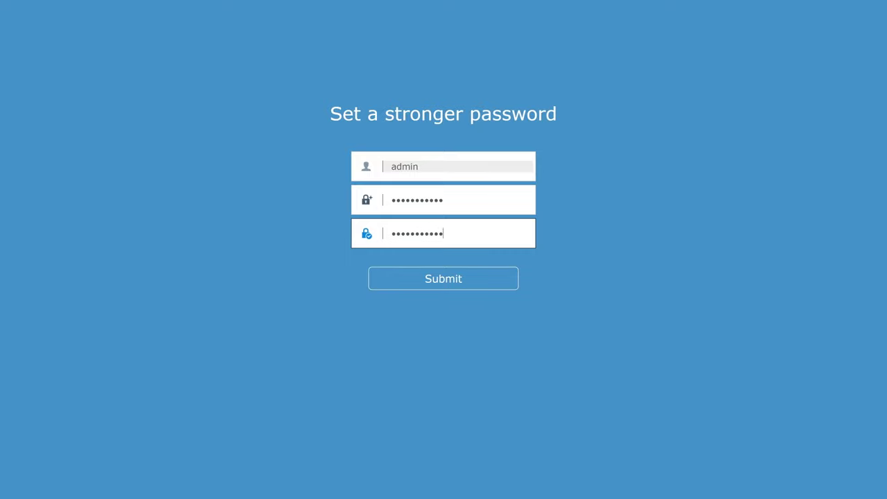
click(483, 285)
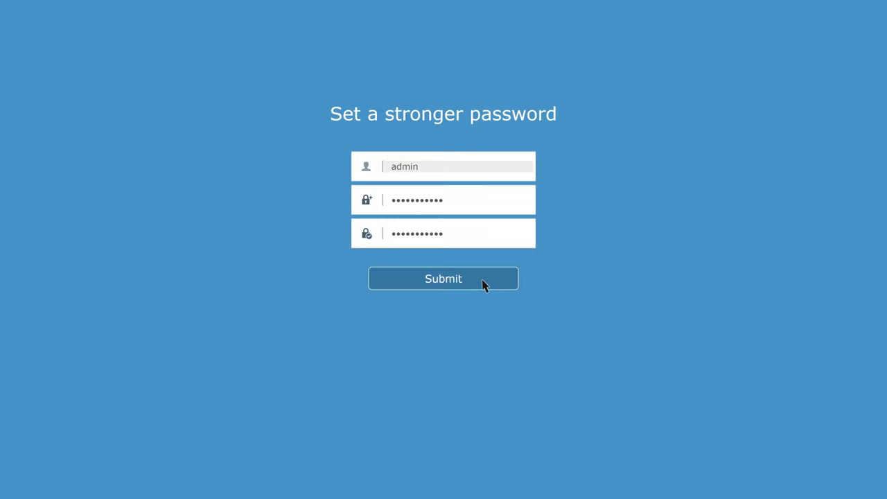
- Sign back in as admin with the new password to reach the DSM desktop
click(500, 217)
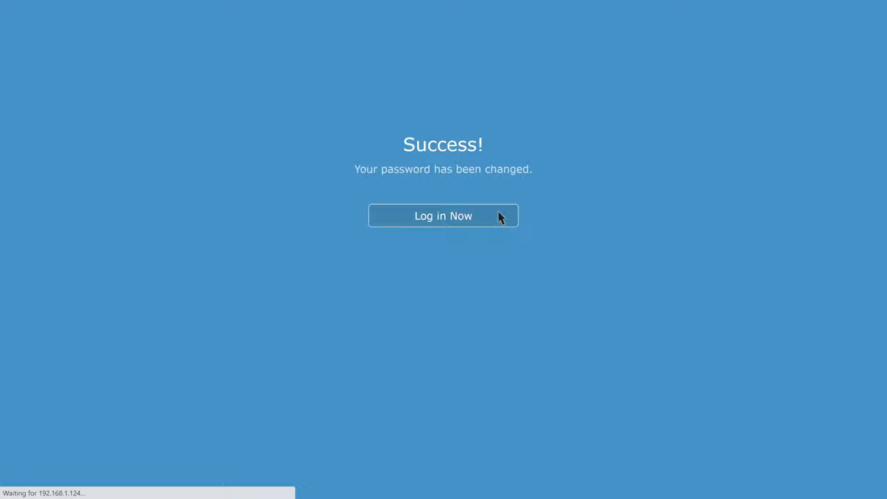
text(admin)
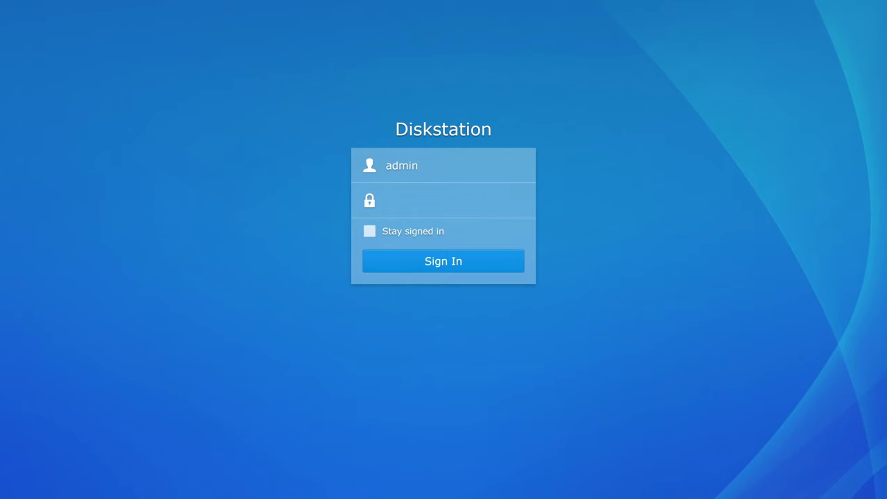
click(449, 211)
text(•••••)
click(481, 263)
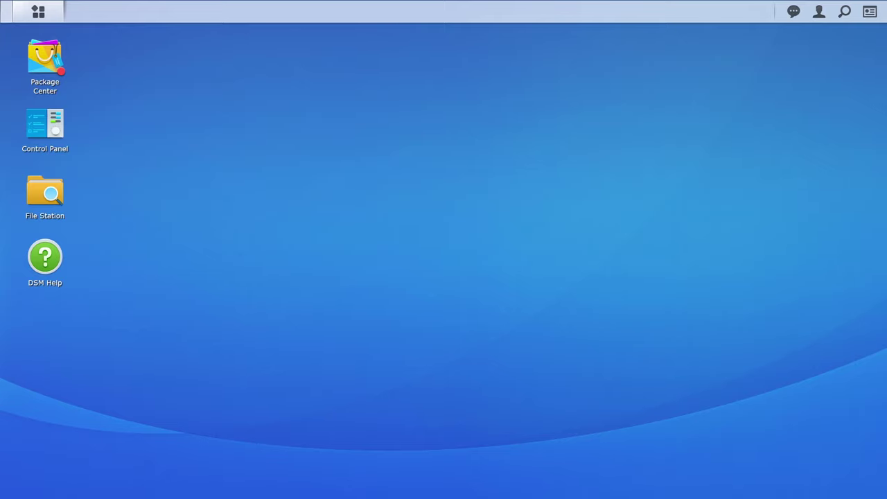
- Open the Synology_Demo account for editing in Control Panel > User
click(53, 132)
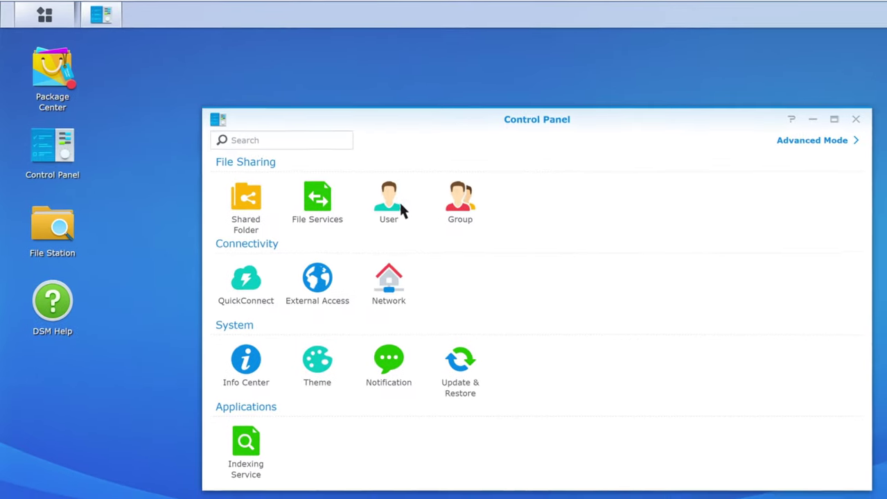
click(401, 208)
double_click(409, 218)
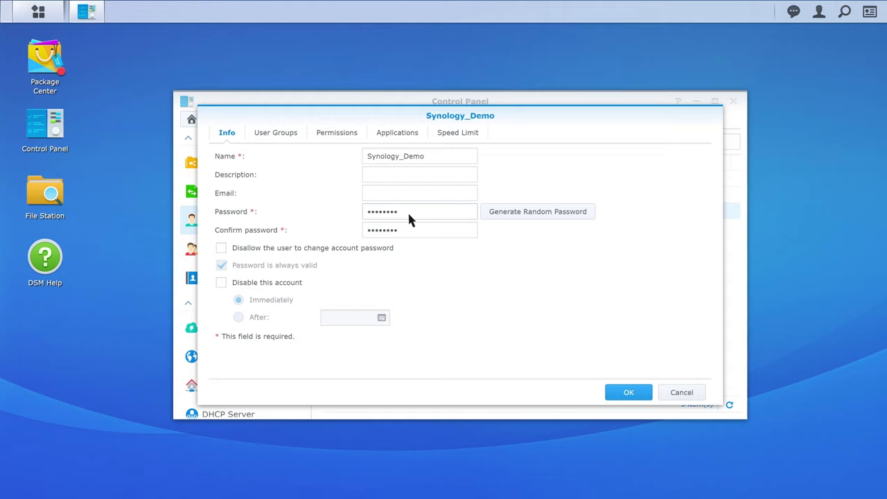
- Clear Synology_Demo's old password and confirmation, then enter new strong values
double_click(408, 215)
key(BackSpace)
key(Tab)
key(BackSpace)
key(shift+Tab)
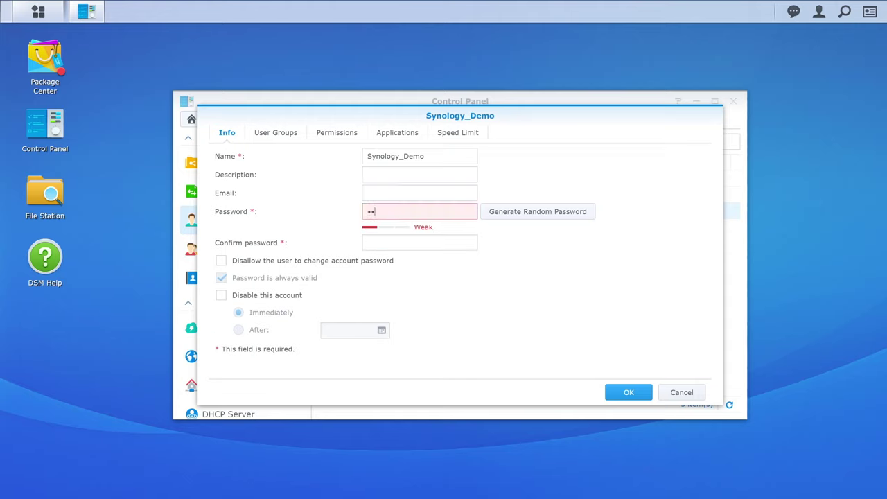
key(Tab)
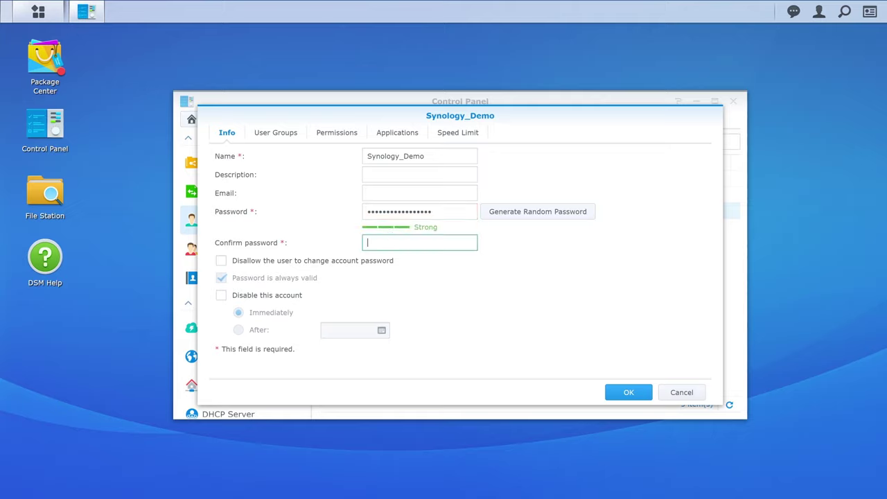
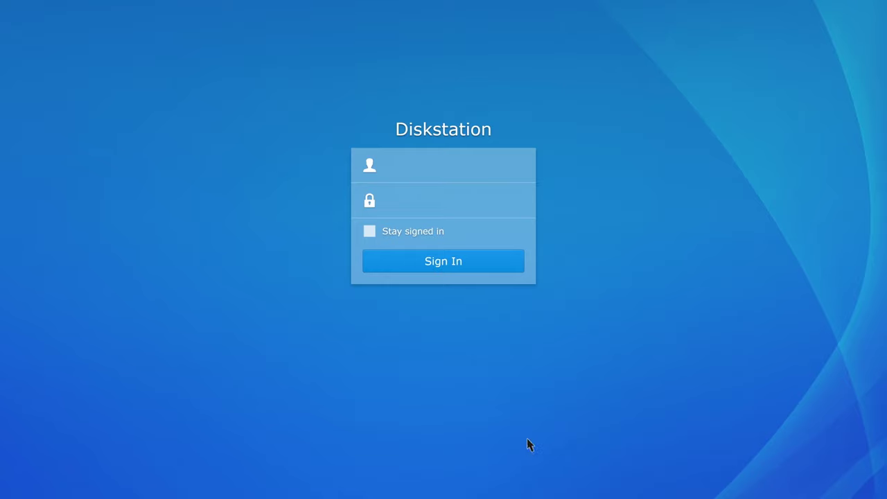
- Sign in to DSM as Synology_Demo
text(Syn)
text(ology_De)
text(mo)
key(Tab)
text(•••••••••••)
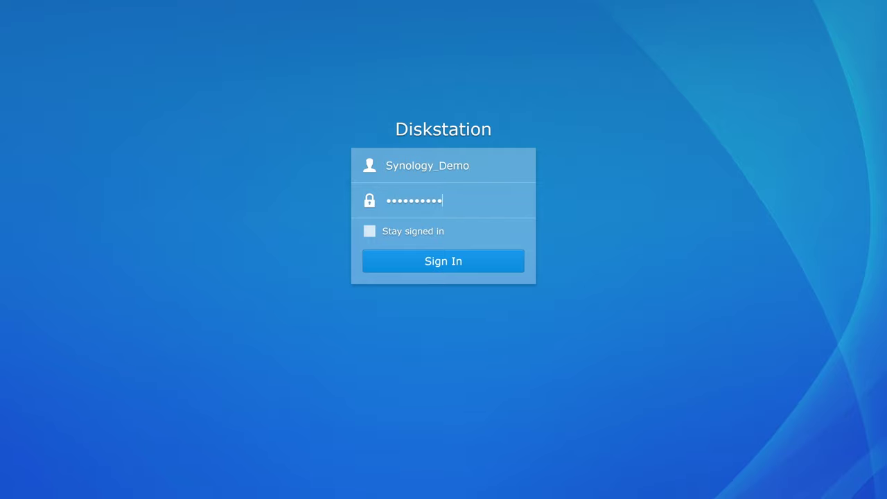
text(•••••)
click(485, 262)
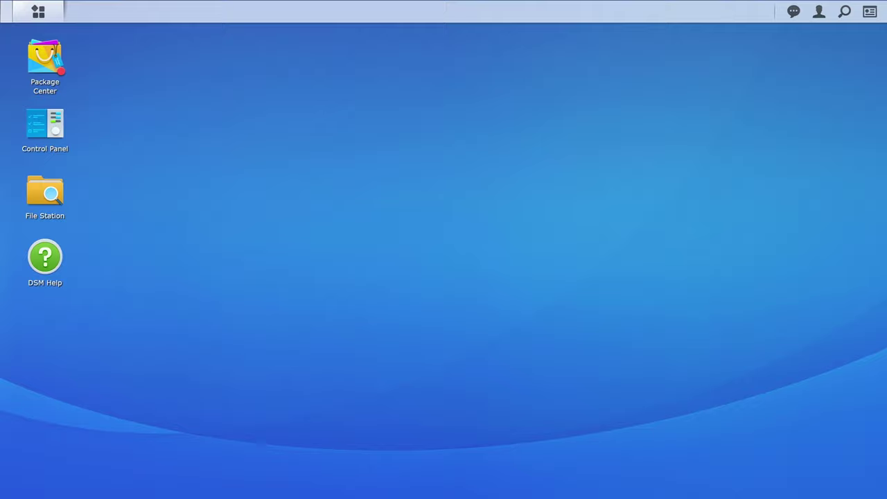
- Disable the admin account immediately via Control Panel > User and save
click(64, 159)
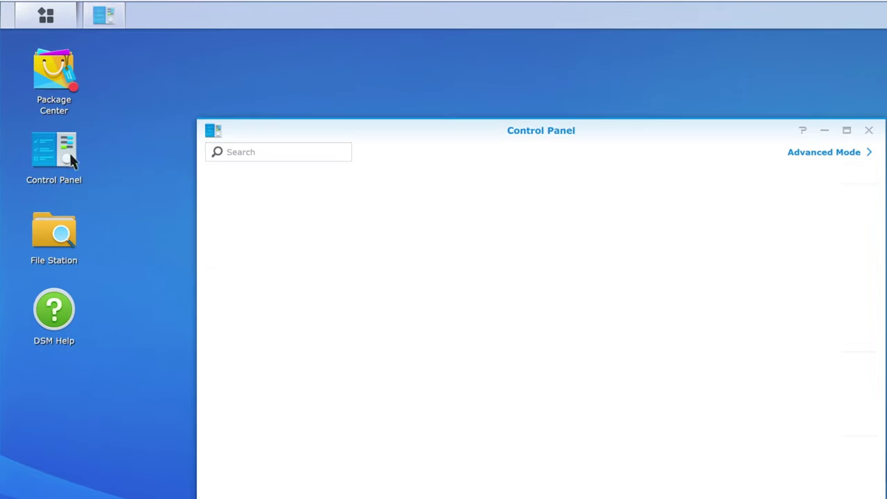
click(381, 216)
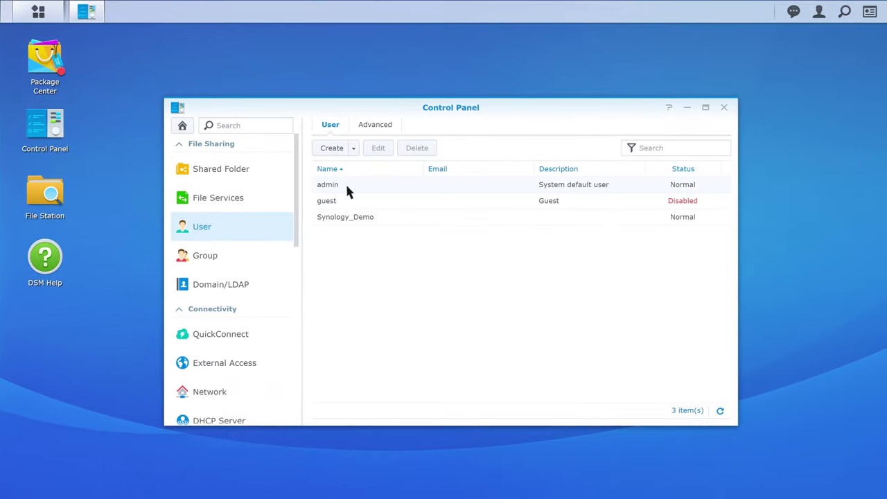
double_click(346, 186)
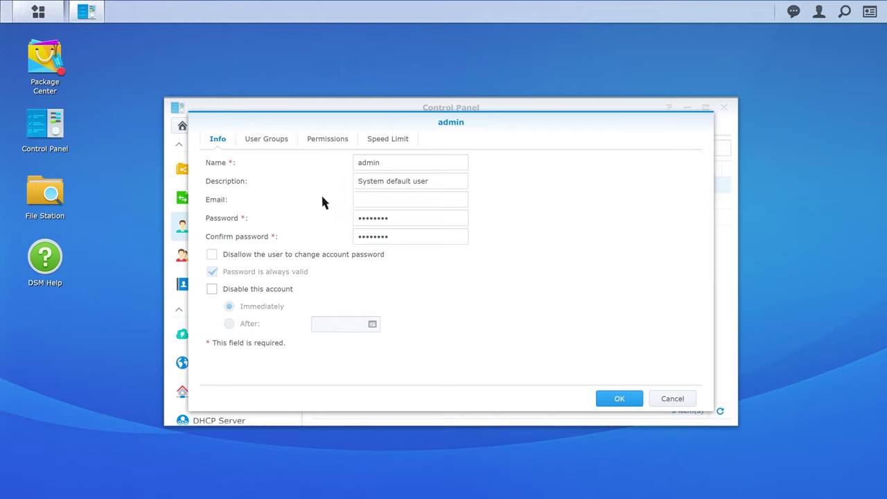
click(212, 288)
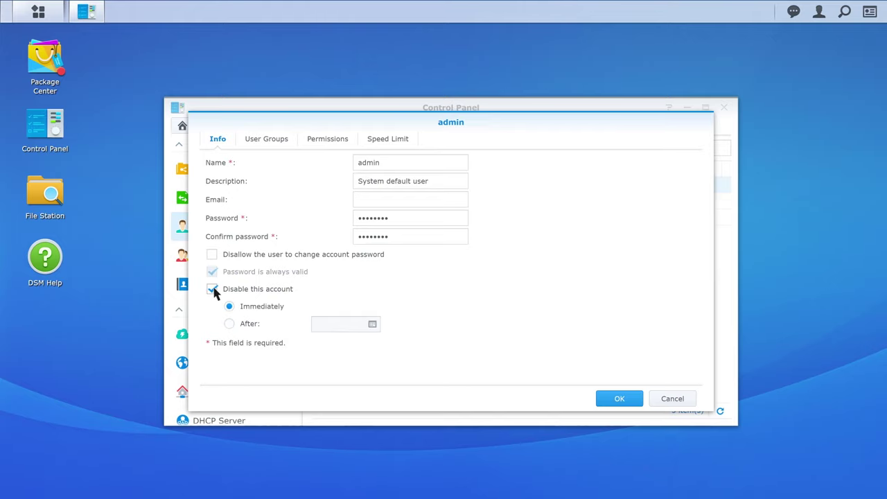
click(629, 400)
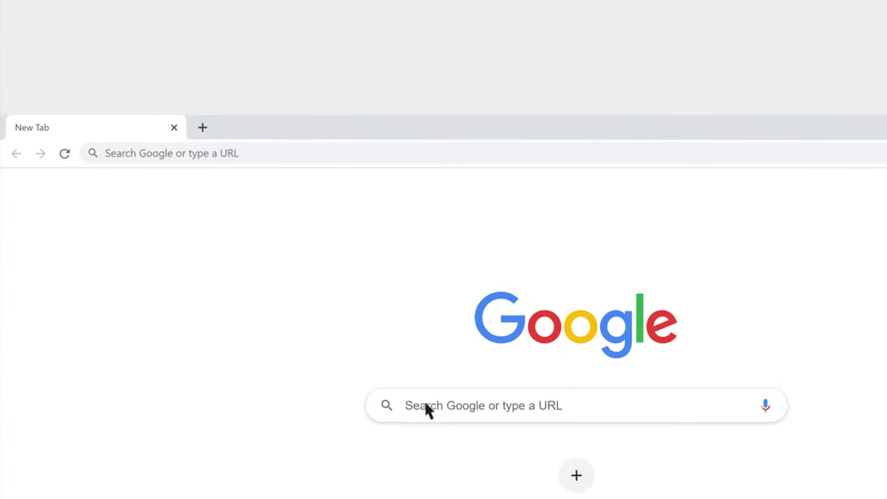
- Load find.synology.com, which lists Diskstation at 192.168.1.124 as Configuration Lost
click(128, 162)
text(fi)
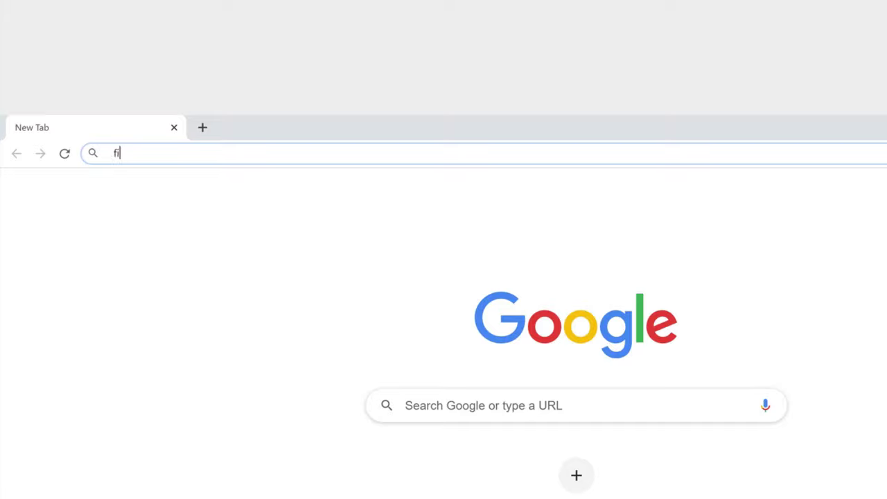
text(nd.synolog)
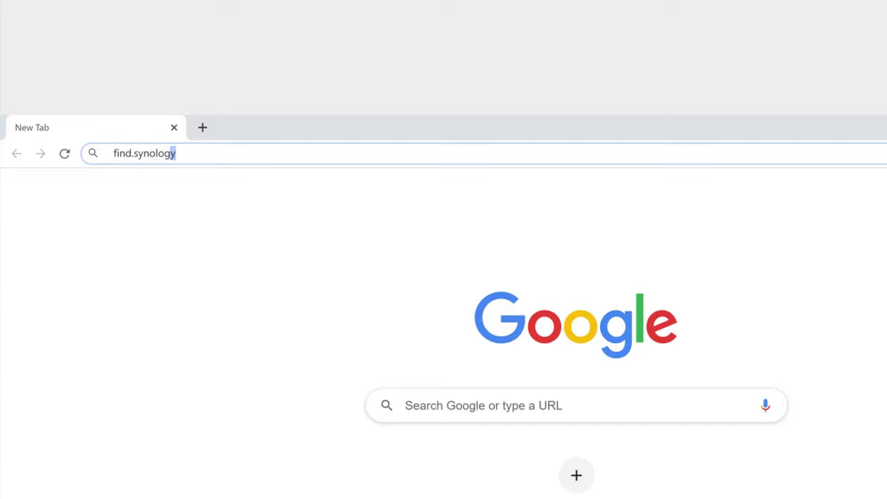
text(y.com)
key(Return)
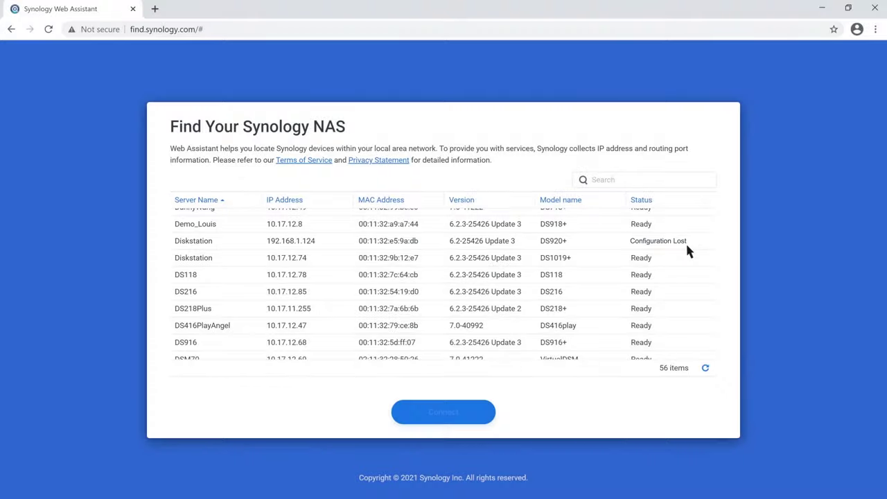
- Connect to the Diskstation, accept the EULA, and reinstall the latest DSM
click(685, 242)
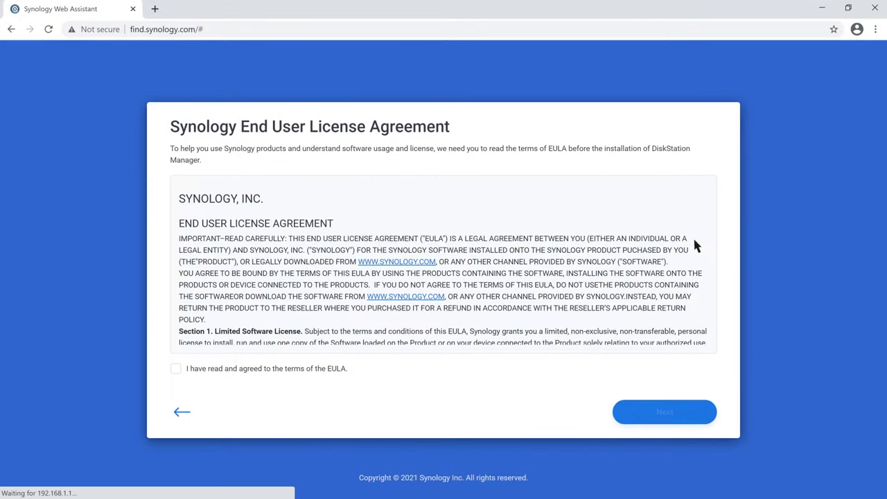
click(176, 369)
click(667, 416)
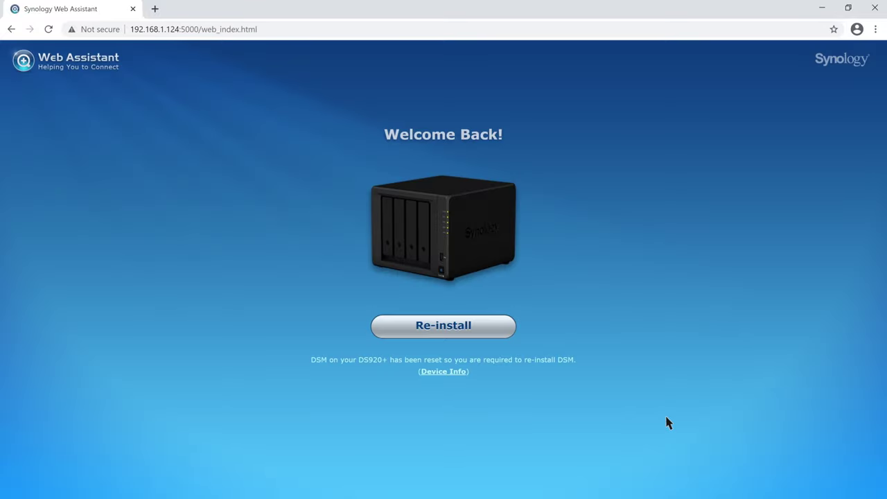
click(485, 330)
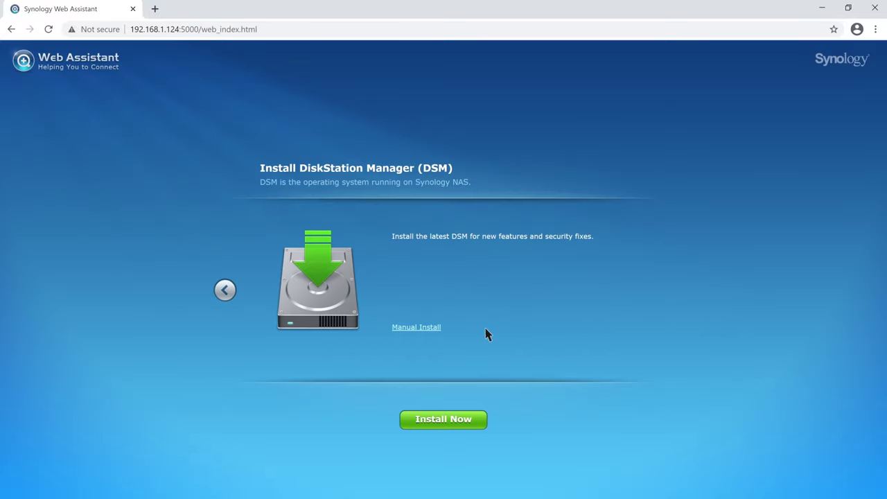
click(468, 420)
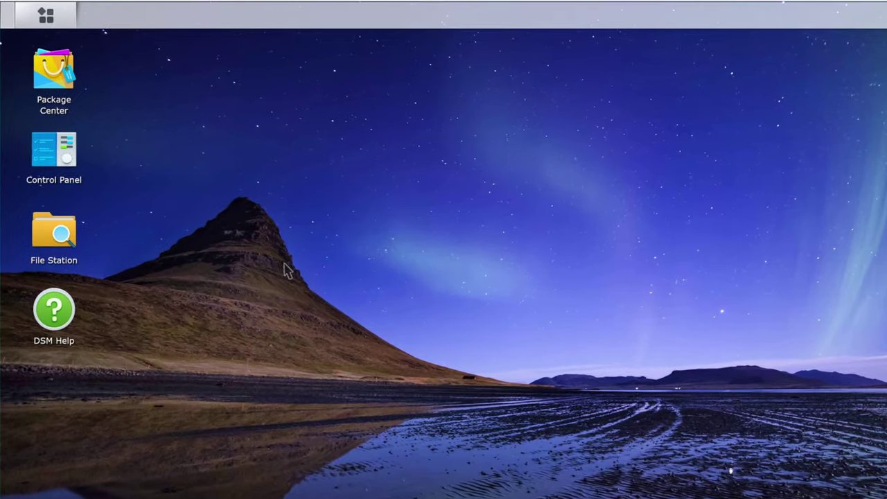
- Choose Erase All Data under Control Panel > Update & Restore > Reset
click(66, 159)
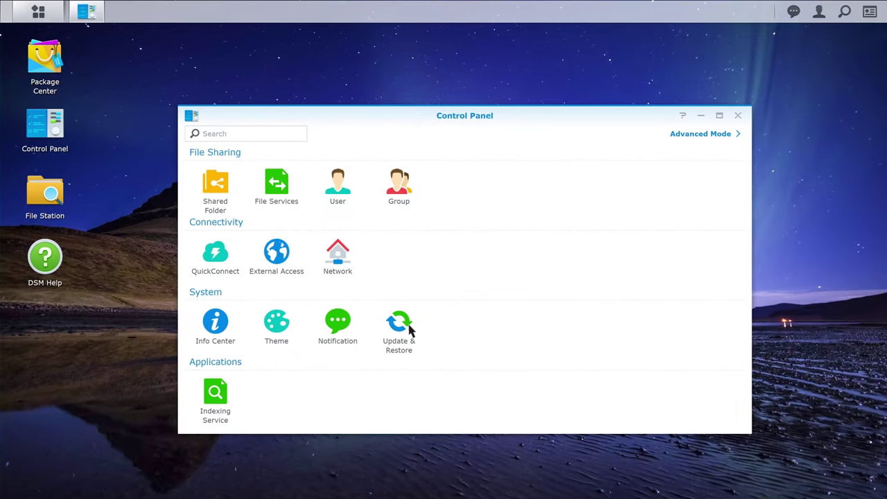
click(407, 329)
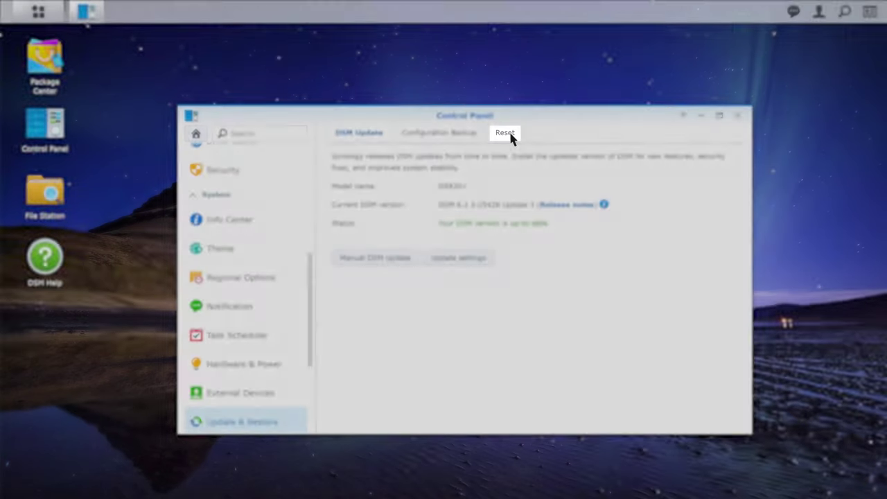
click(509, 136)
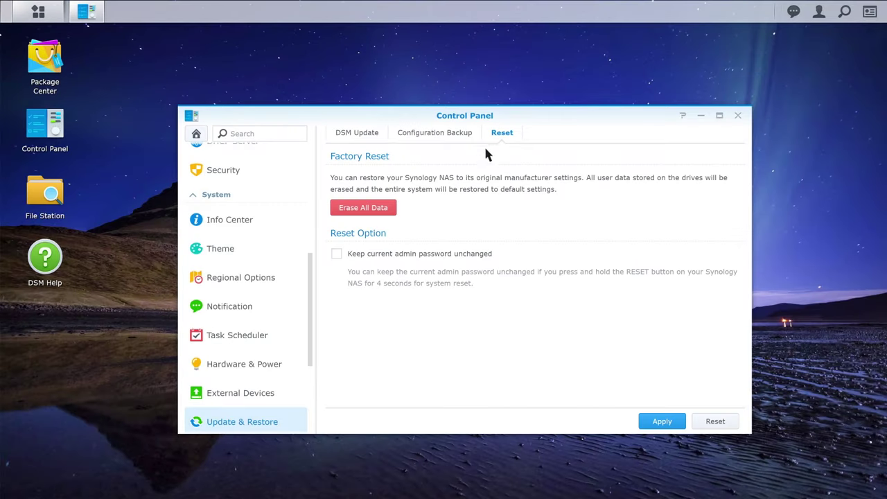
click(389, 211)
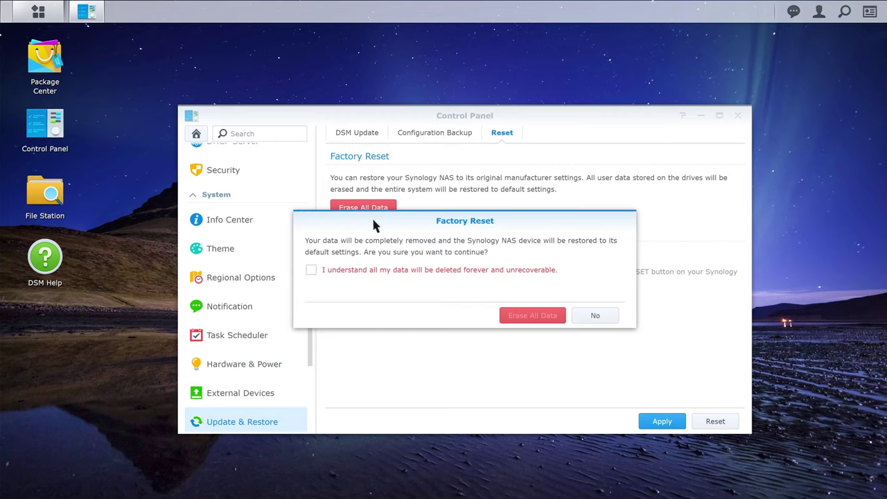
- Acknowledge permanent deletion, confirm Erase All Data, and submit the account password
click(311, 269)
click(558, 316)
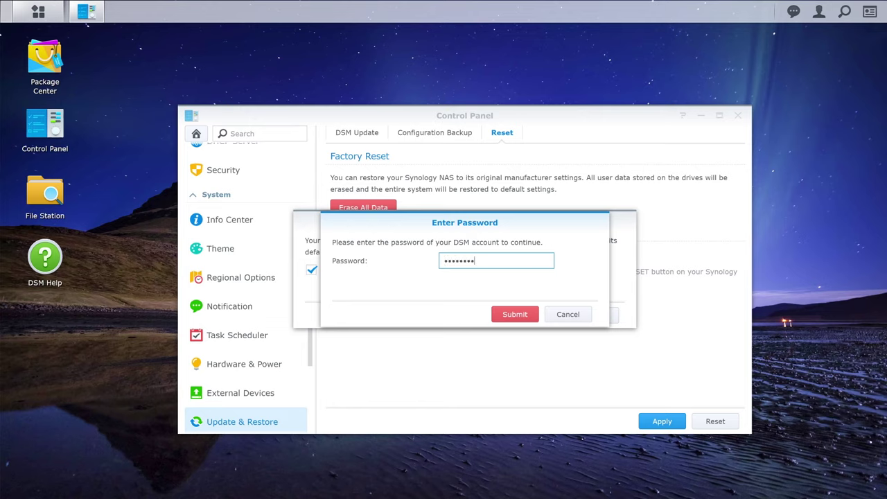
click(531, 317)
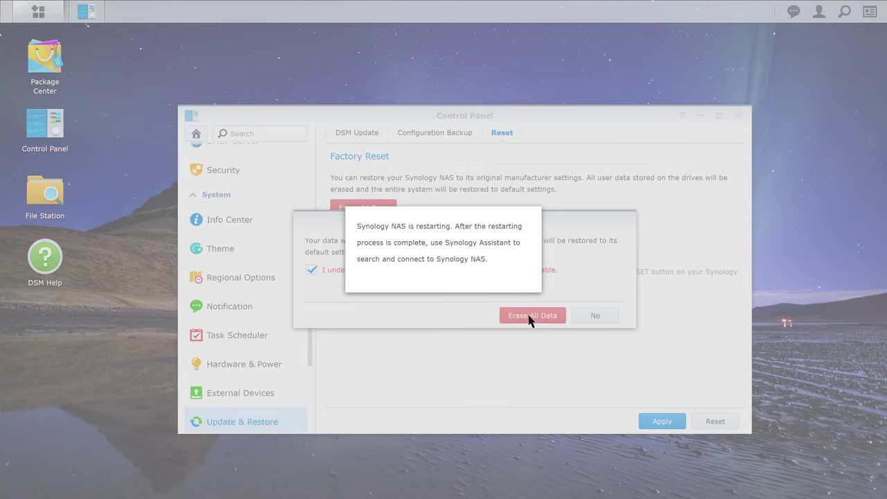